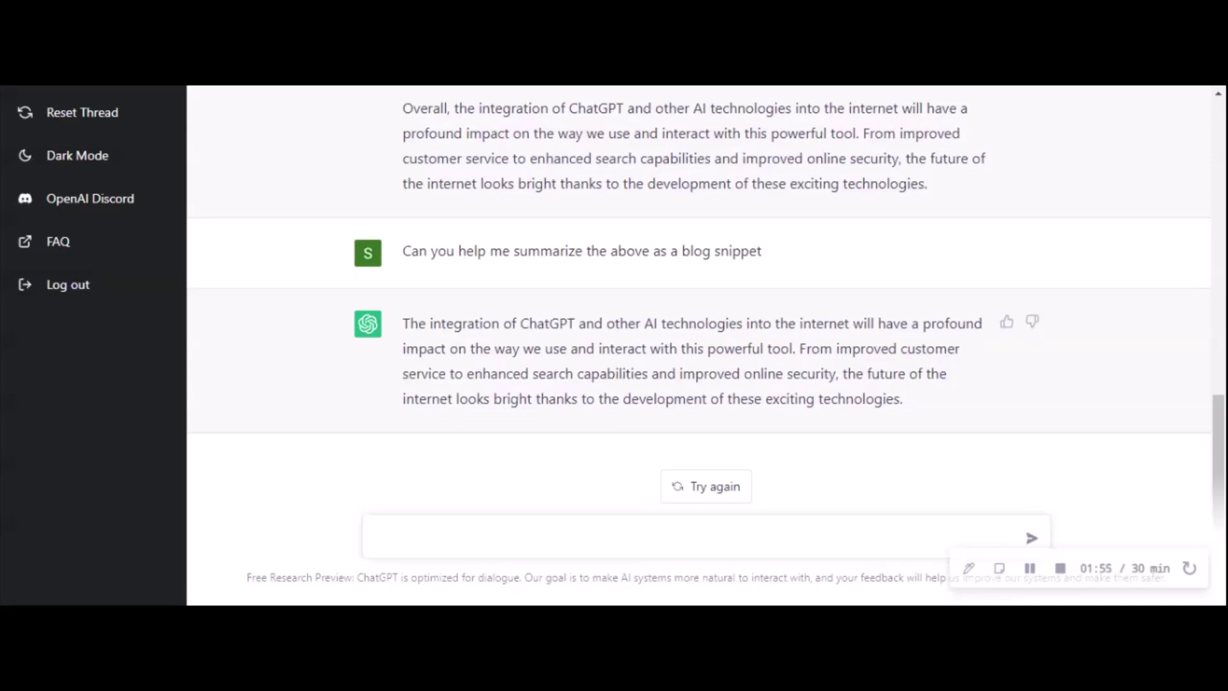
text(Wri)
text(te me a c)
text(ontract betw)
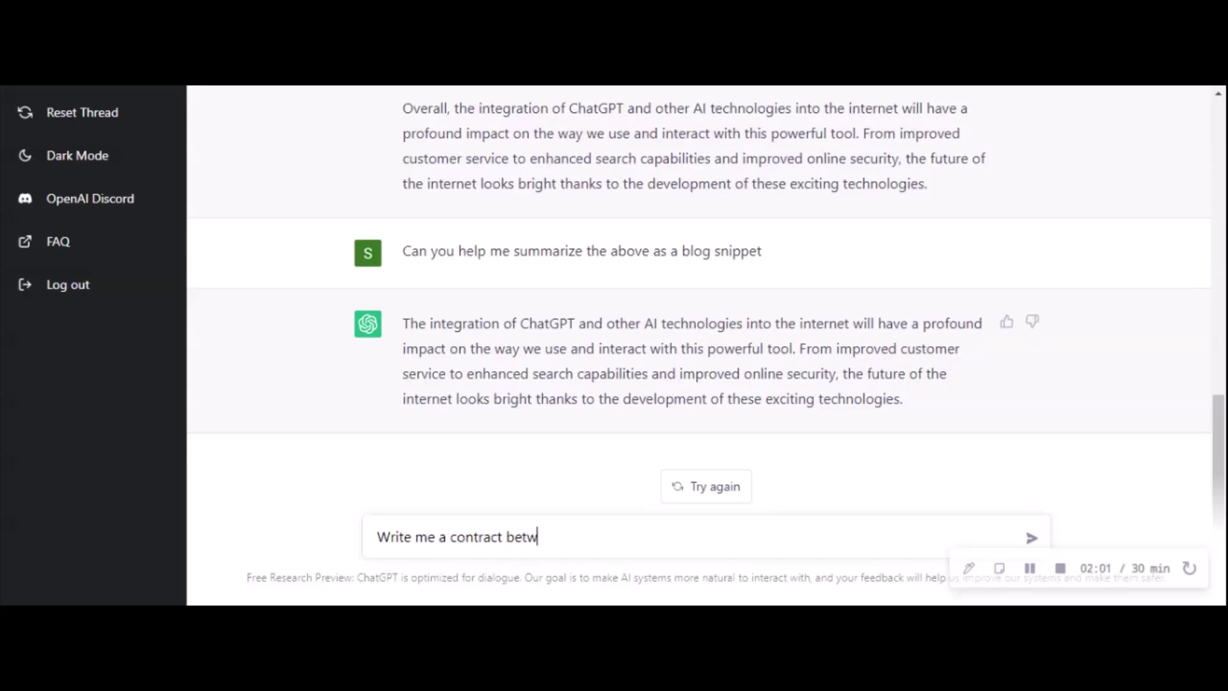
text(een 5 )
text(people l)
text(iving )
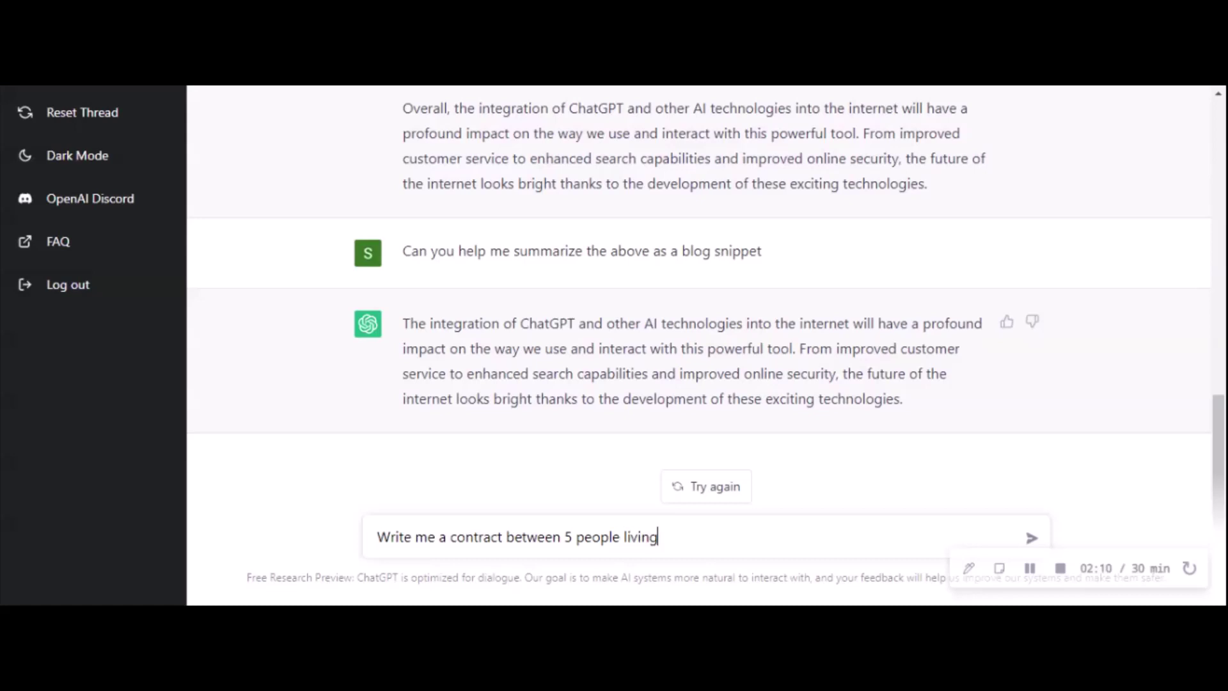
text(in Pakistan)
text( having a )
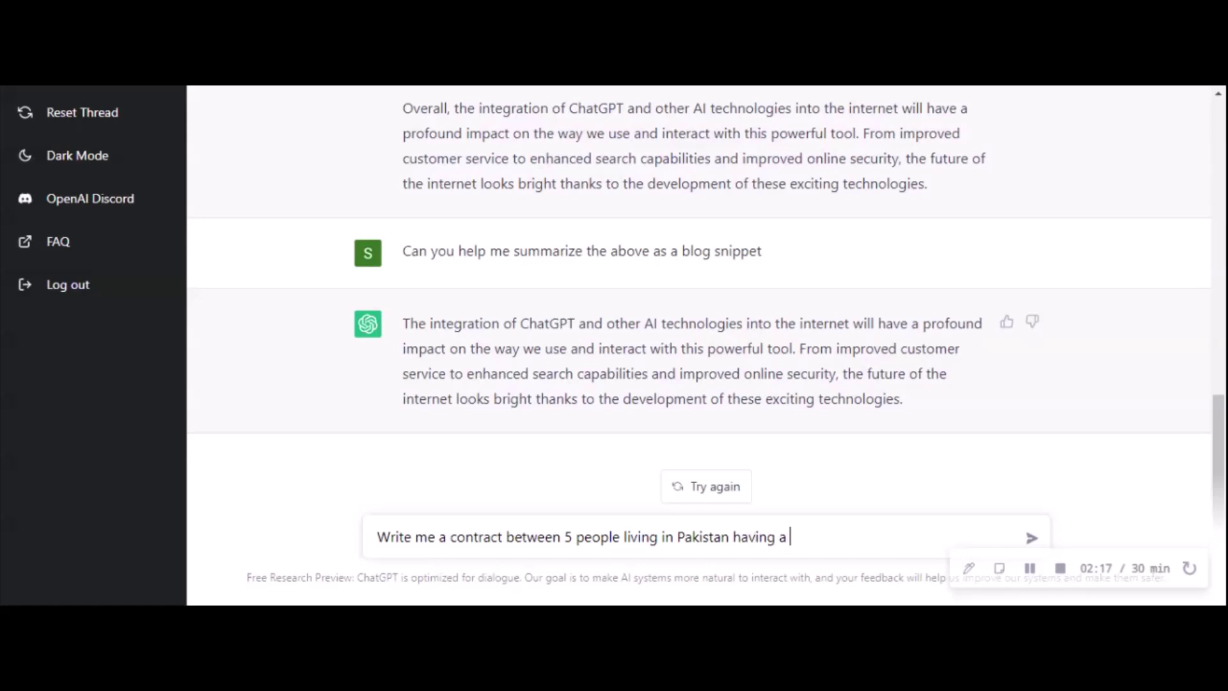
text(partnership i)
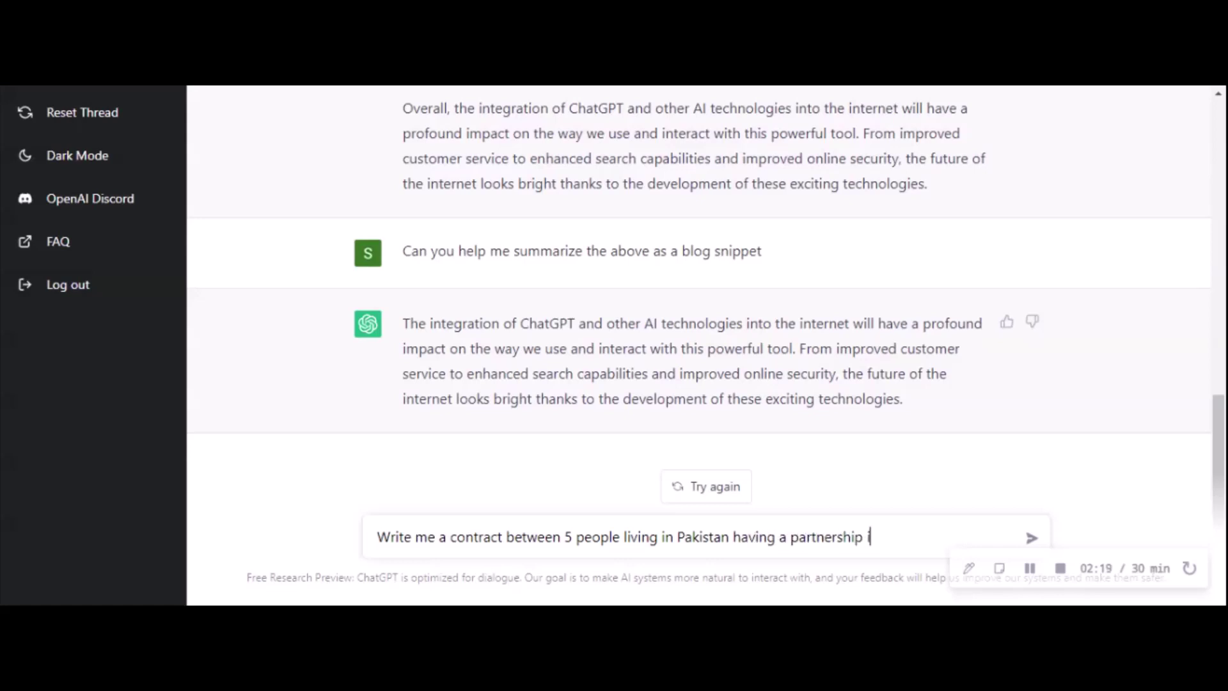
text(n an i)
text(ntern)
text(et )
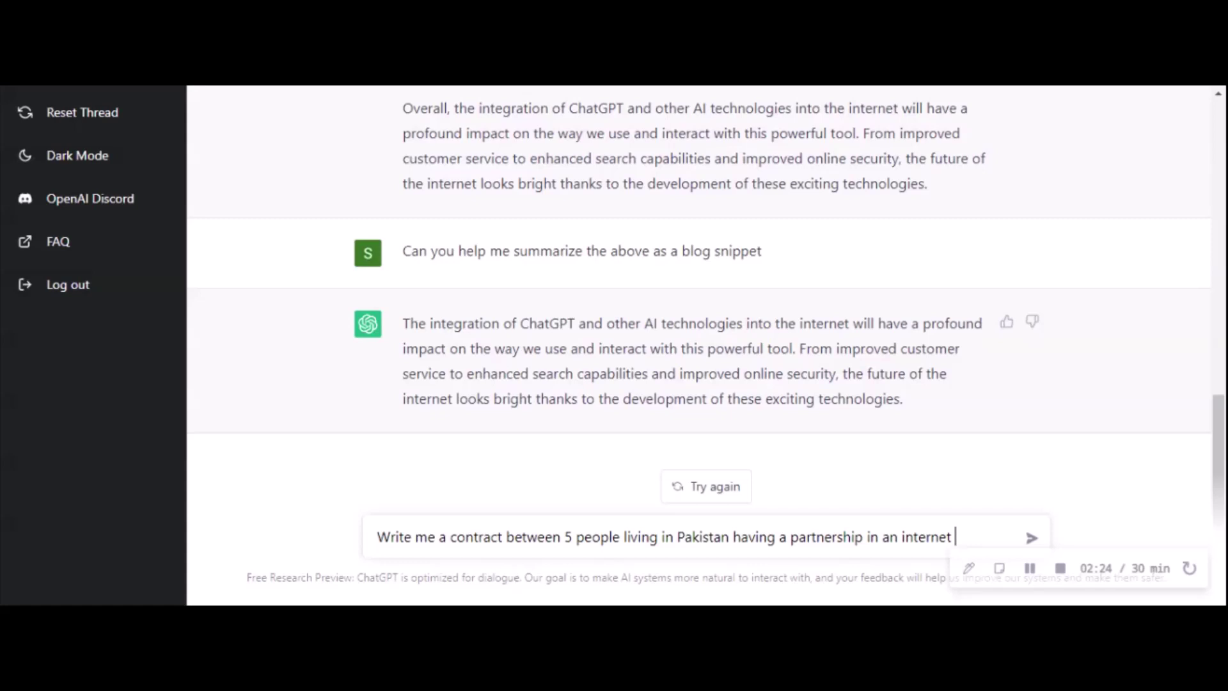
text(company)
text( with e)
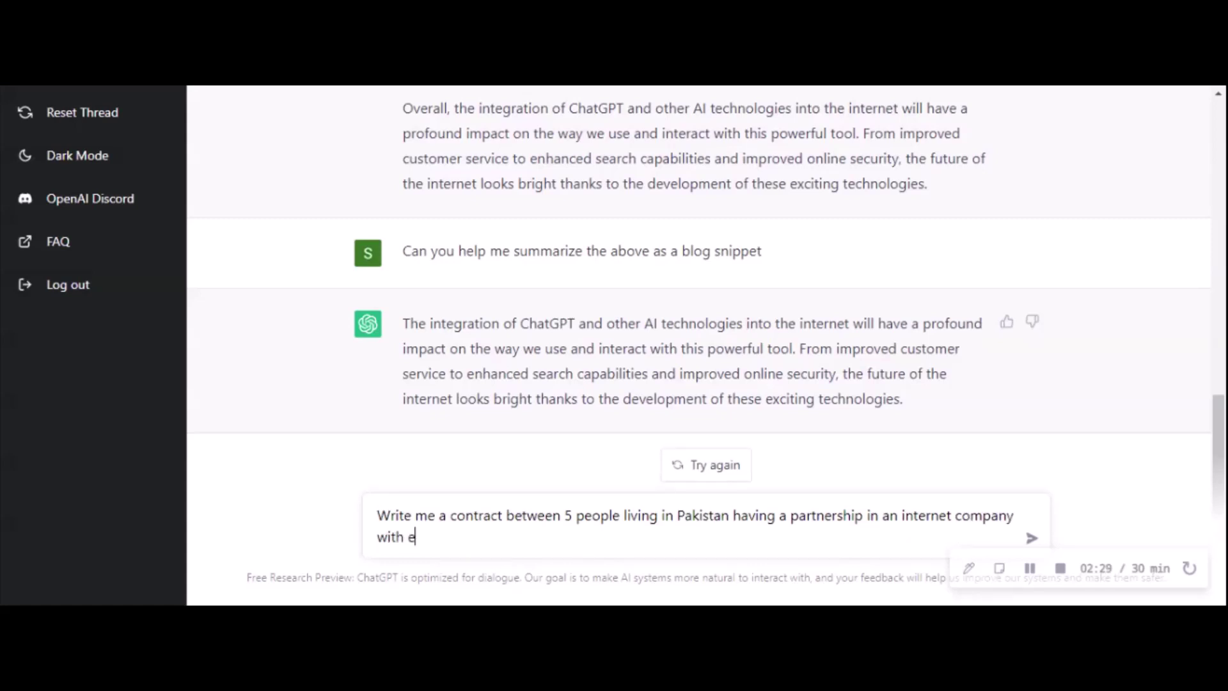
text(qual equ)
text(ity)
text( but wi)
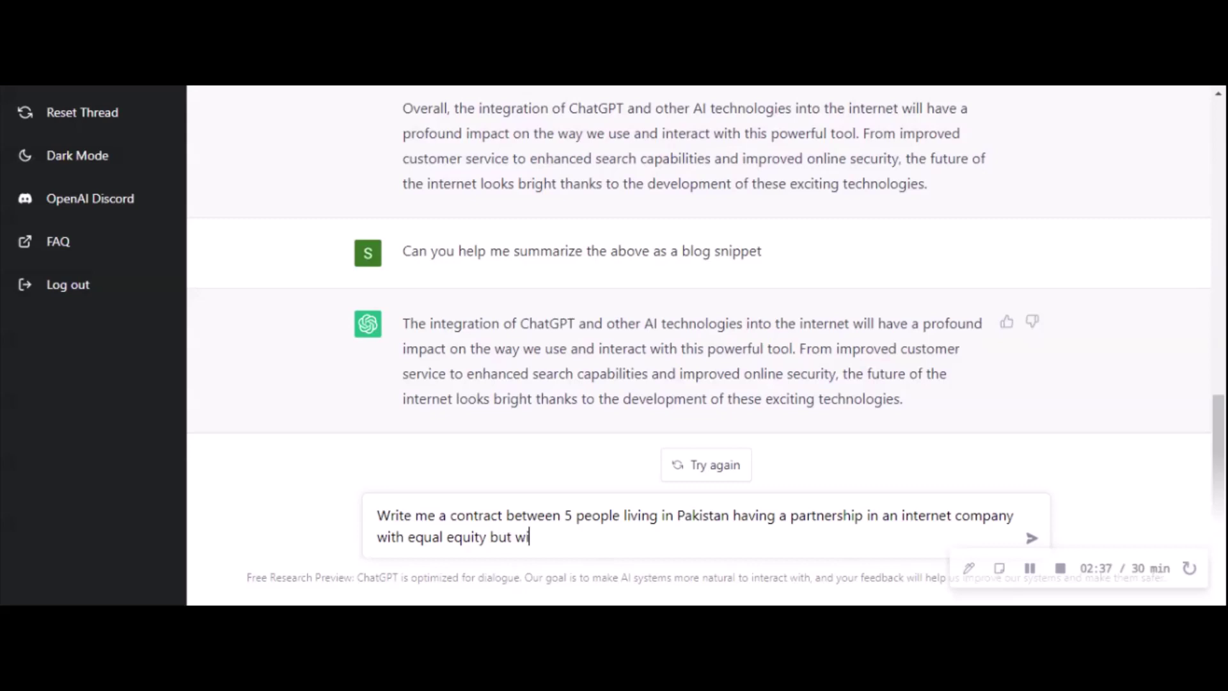
text(th)
- Delete 'but with' from the five-partner Pakistani internet company contract request
key(BackSpace)
key(BackSpace)
key(BackSpace)
key(BackSpace)
key(BackSpace)
key(BackSpace)
text(each)
text( h)
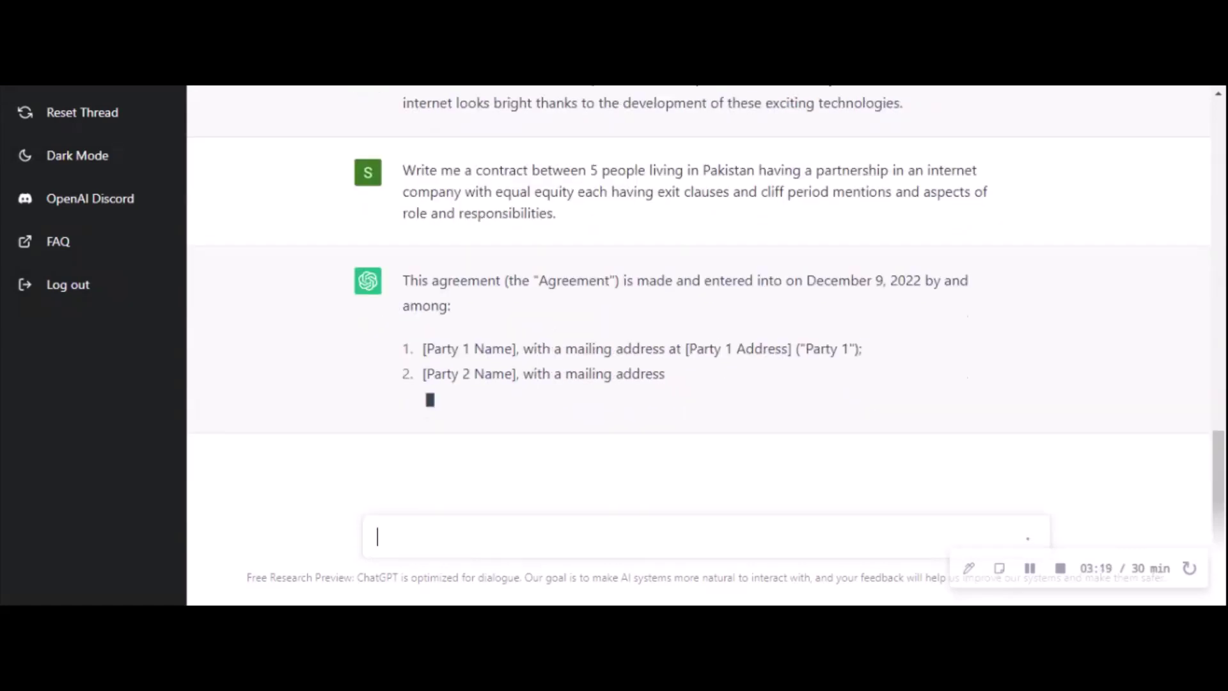